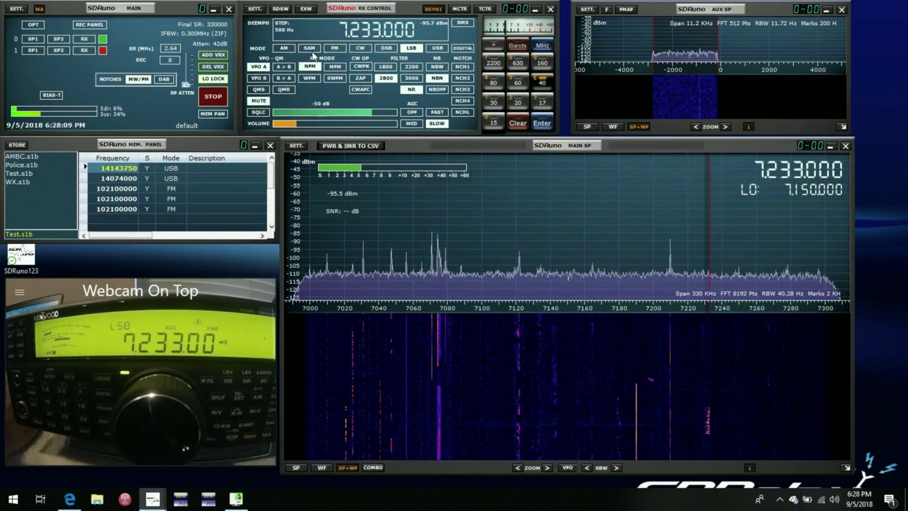
# Tune VFO B to 7.238 MHz and toggle between VFO A and VFO B to compare their frequencies.
pyautogui.click(257, 79)
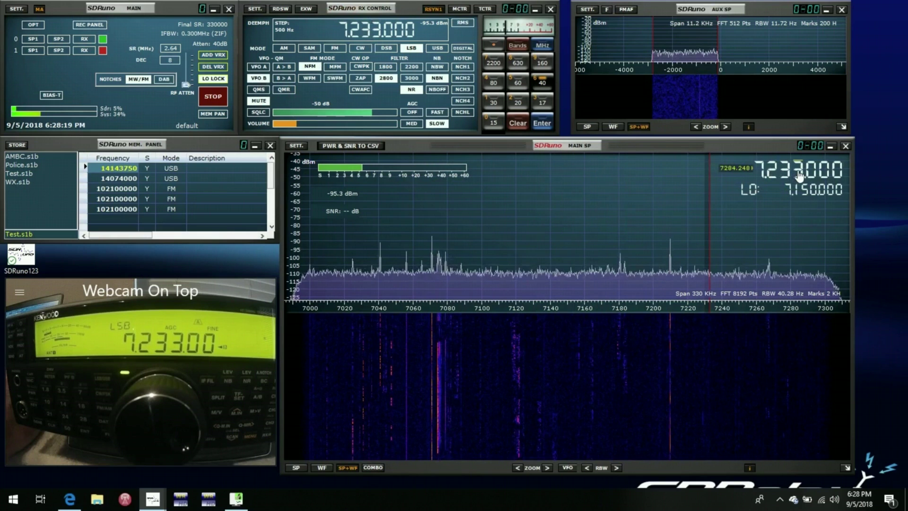
pyautogui.scroll(4, 799, 176)
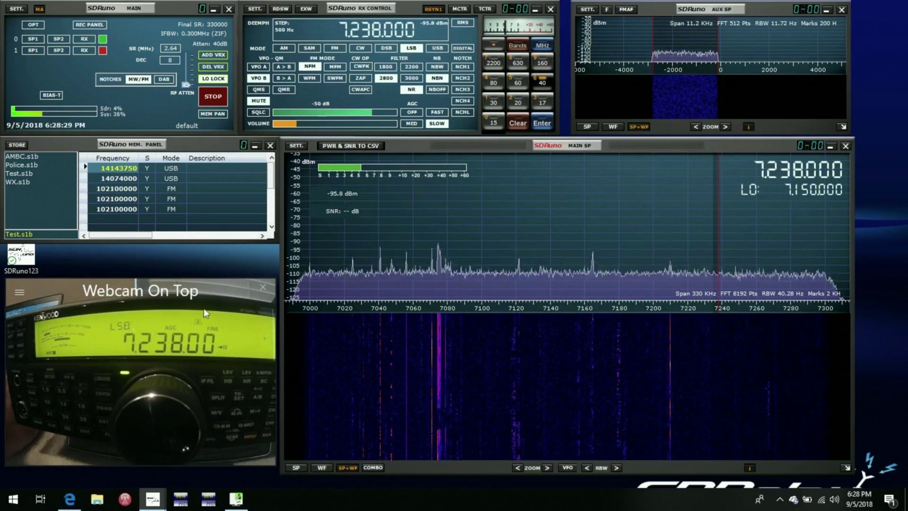
pyautogui.click(260, 66)
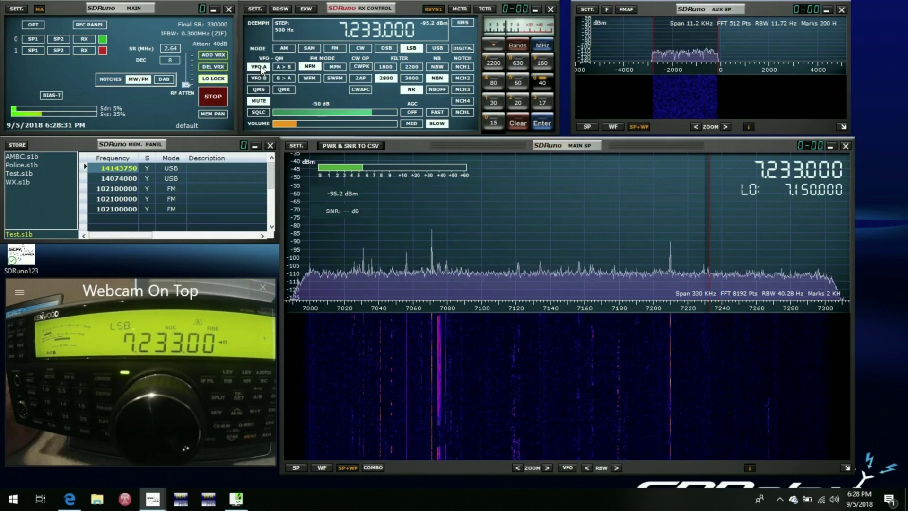
pyautogui.click(257, 79)
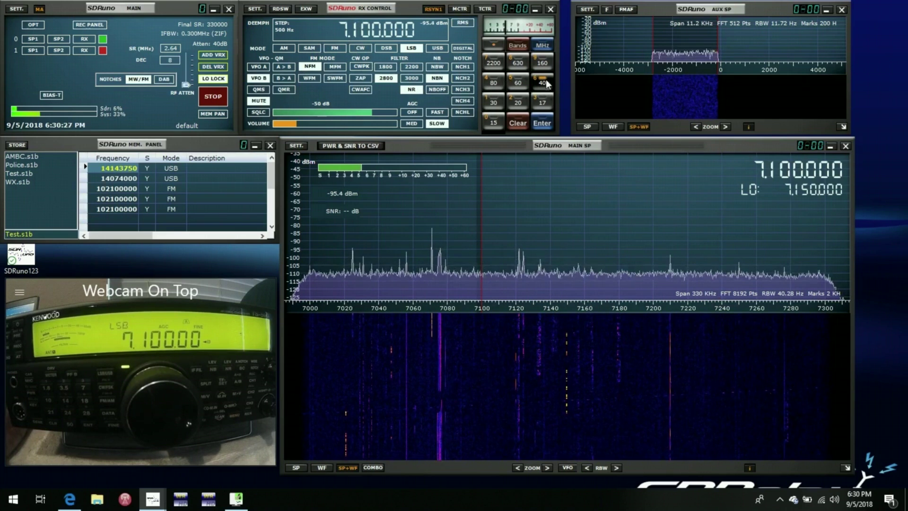
# Select the 20 m band preset and retune the receiver to 7.200 MHz.
pyautogui.click(519, 103)
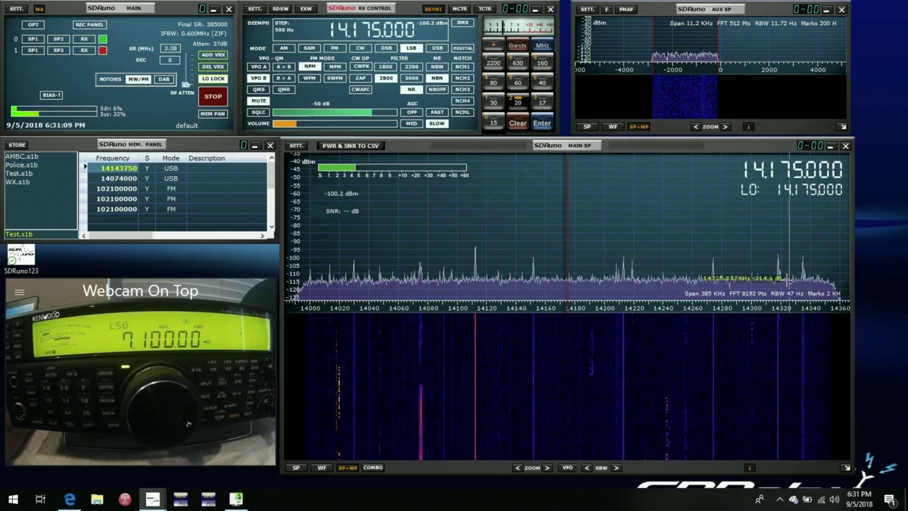
pyautogui.scroll(-6, 642, 233)
pyautogui.scroll(20, 645, 231)
pyautogui.scroll(6, 649, 230)
pyautogui.scroll(-20, 652, 230)
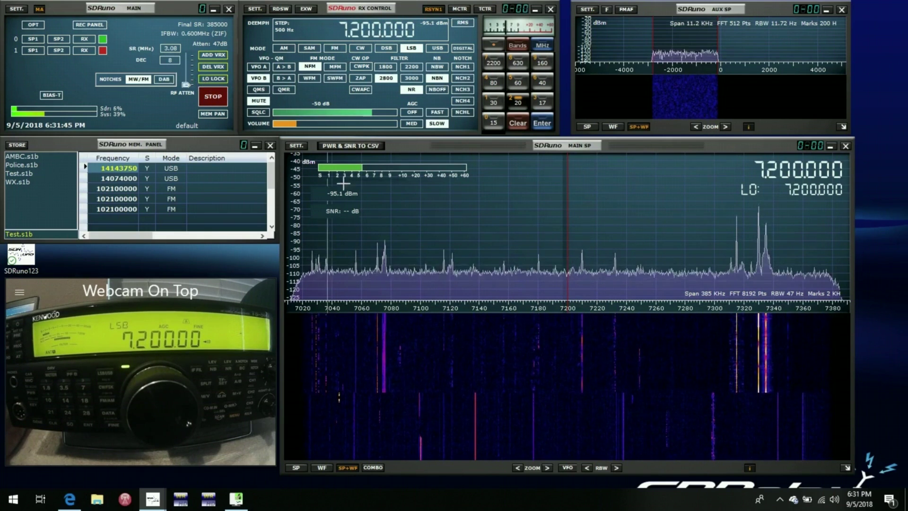
# Tune the receiver up to about 7.2055 MHz and back down to 7.1965 MHz in 500 Hz steps.
pyautogui.scroll(2, 511, 220)
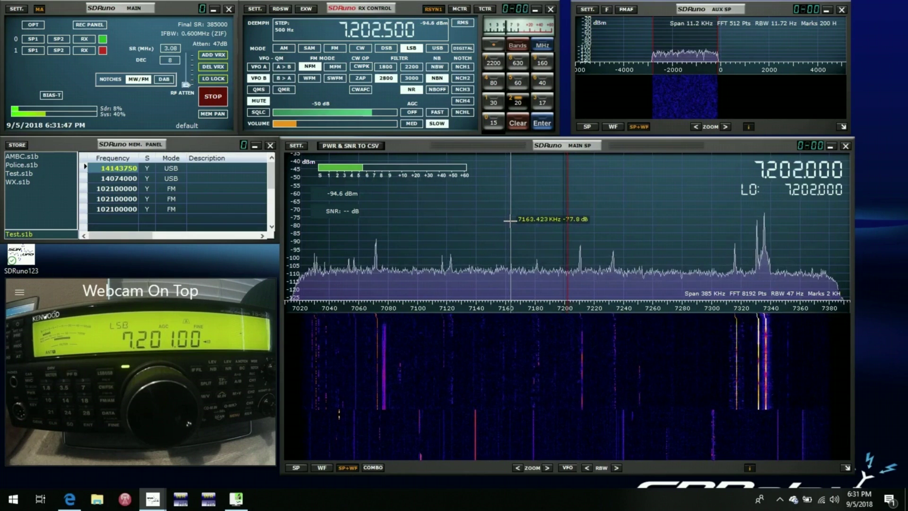
pyautogui.scroll(2, 510, 221)
pyautogui.scroll(-7, 510, 221)
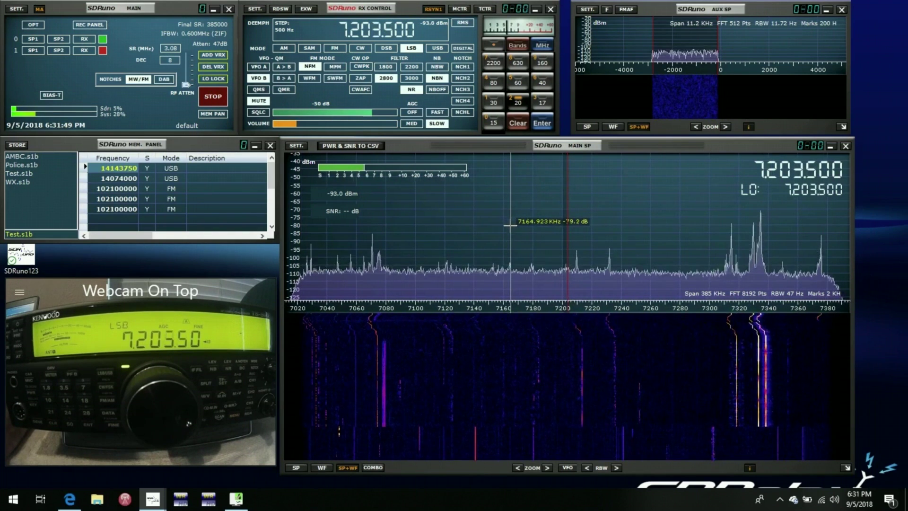
pyautogui.scroll(-6, 461, 311)
pyautogui.scroll(-3, 460, 311)
pyautogui.scroll(1, 459, 310)
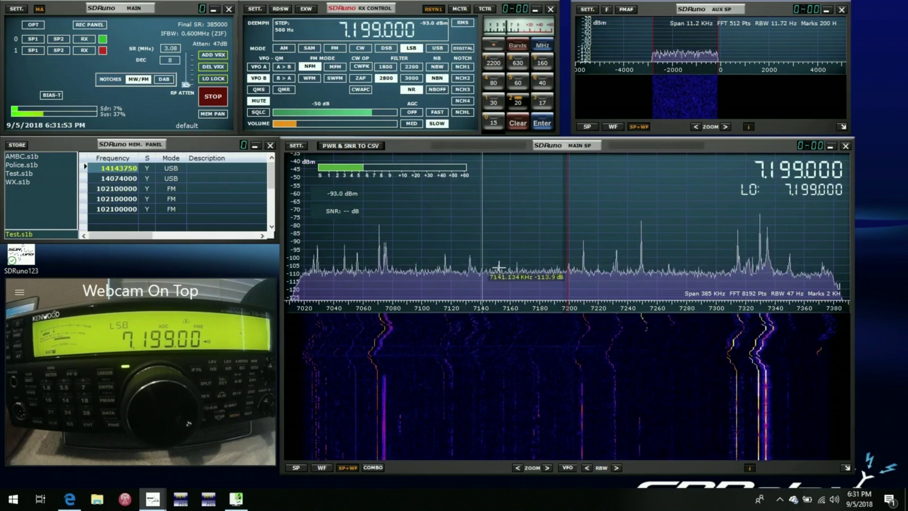
pyautogui.scroll(-5, 488, 217)
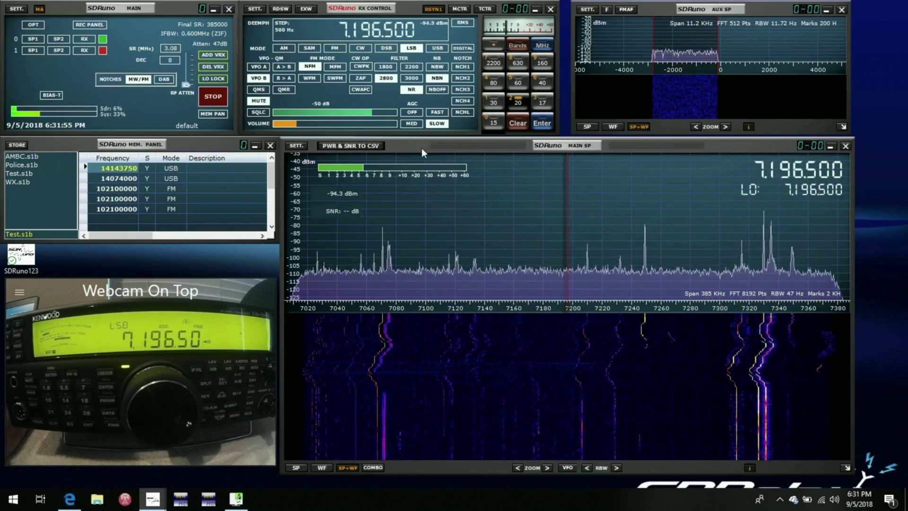
# Deselect the 20 m band preset and switch the receiver to the 40 m band.
pyautogui.click(520, 105)
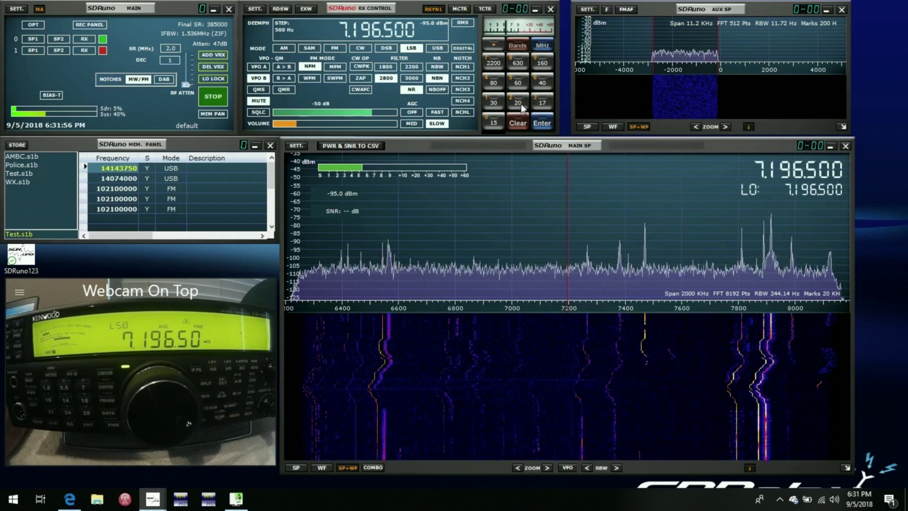
pyautogui.click(542, 80)
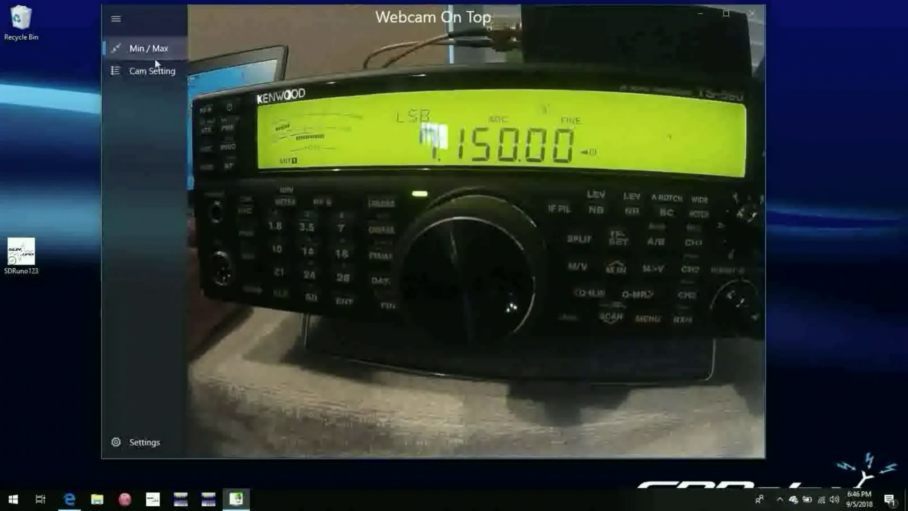
# Shrink the Webcam On Top window to its compact size and place it below the memory panel area.
pyautogui.click(149, 47)
pyautogui.moveTo(731, 21); pyautogui.dragTo(137, 301)
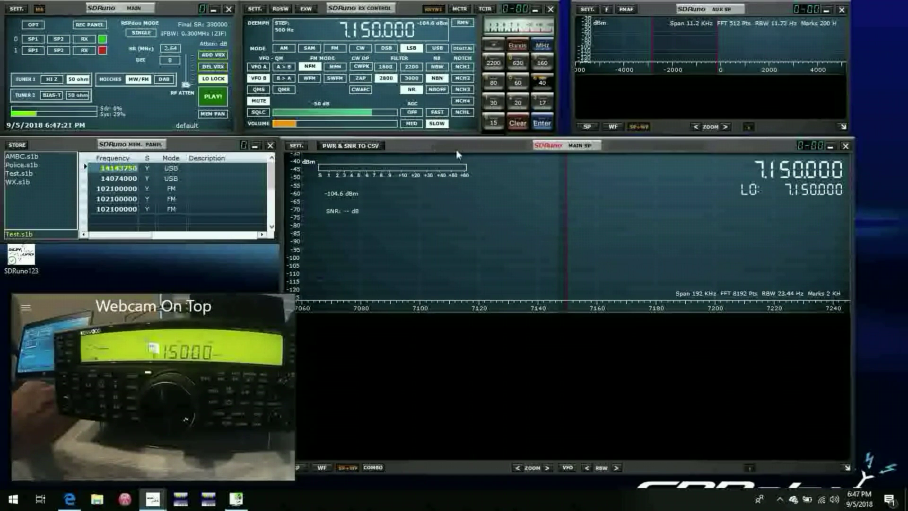
# Start the receiver and change the RSPduo mode to Dual (Normal).
pyautogui.click(213, 96)
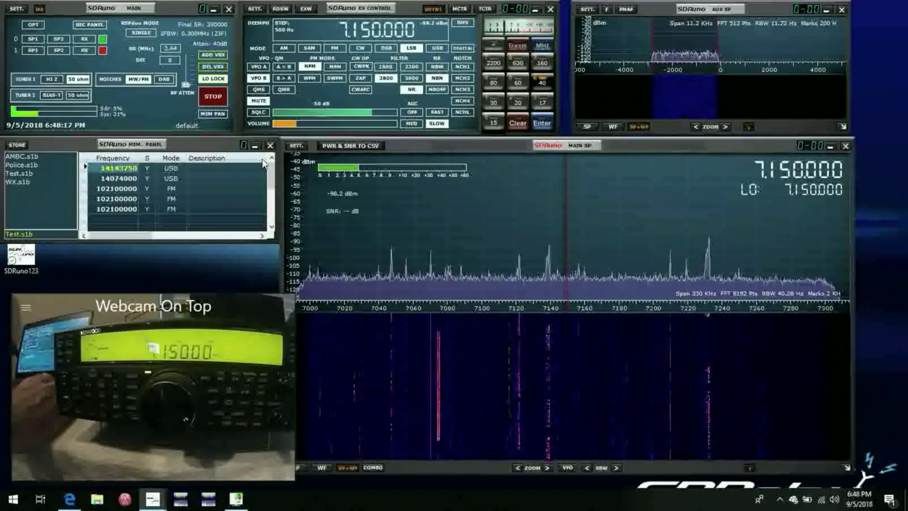
pyautogui.click(141, 33)
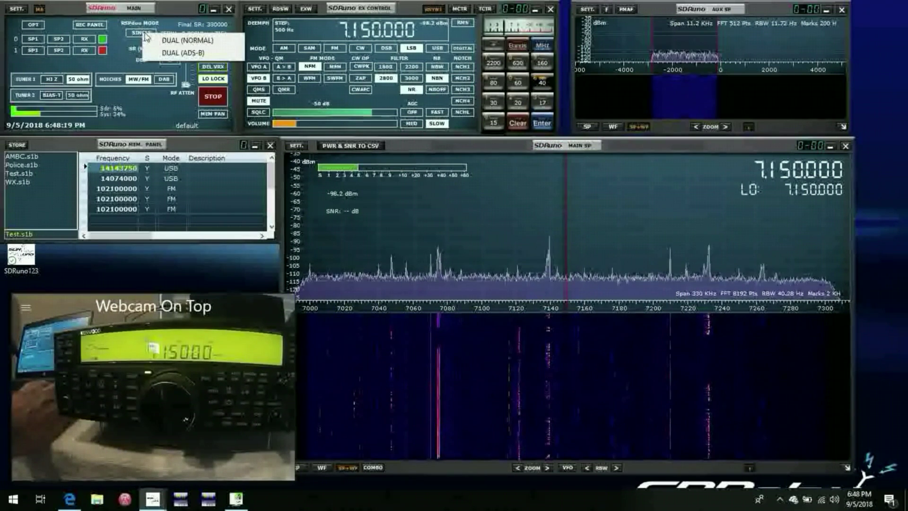
pyautogui.click(169, 41)
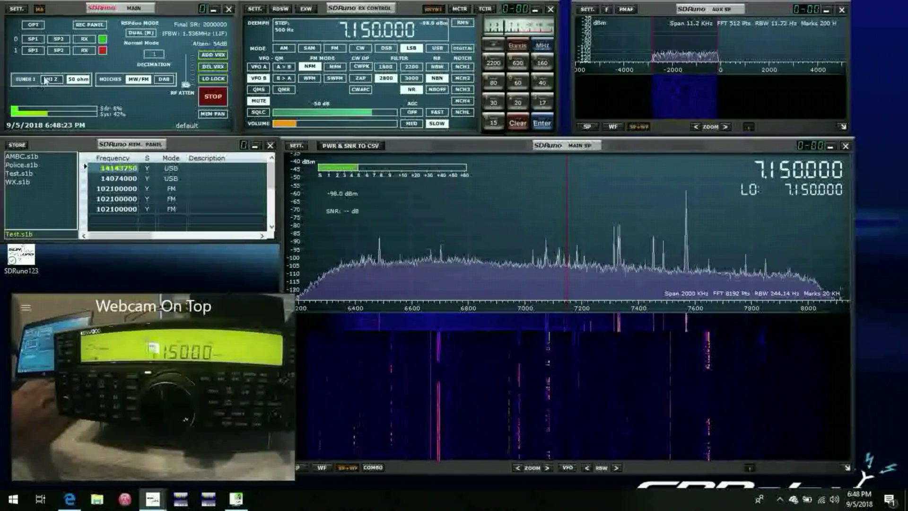
# Launch a second SDRuno instance and arrange its windows with the RSPduo Slave auto layout.
pyautogui.doubleClick(27, 264)
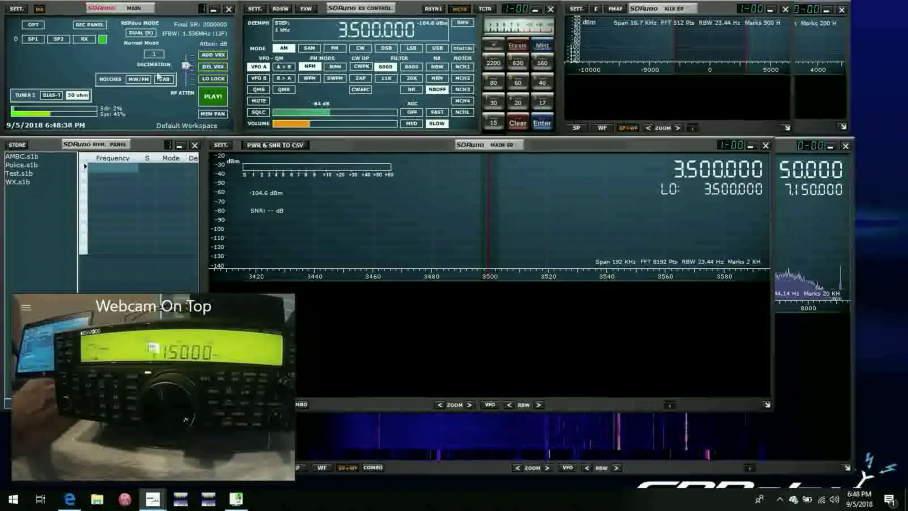
pyautogui.click(32, 25)
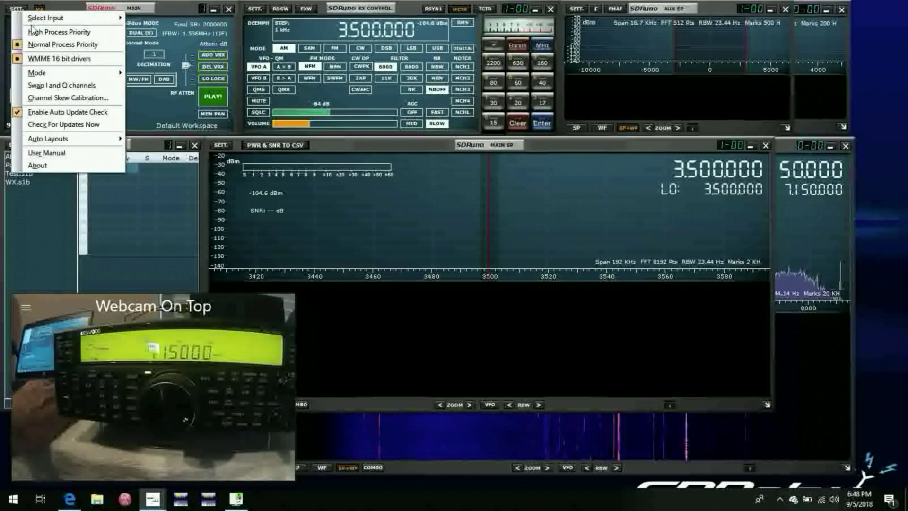
pyautogui.moveTo(55, 141)
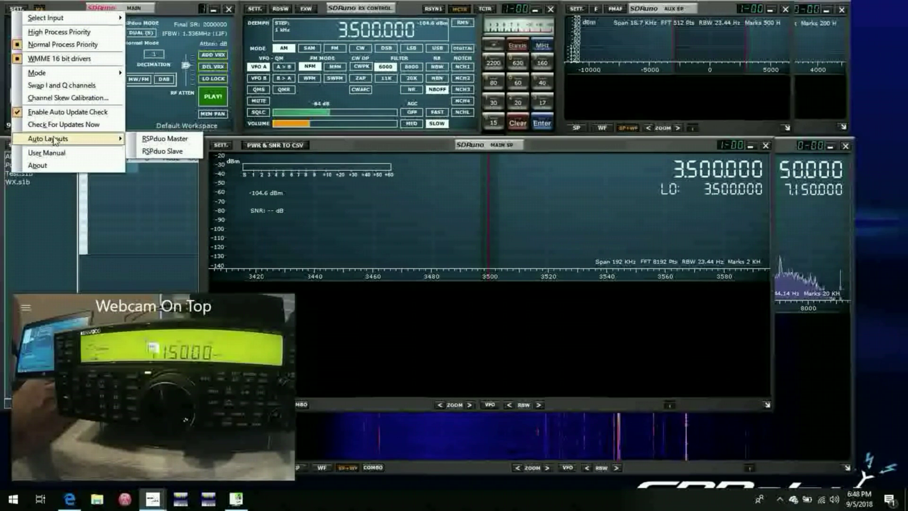
pyautogui.click(169, 153)
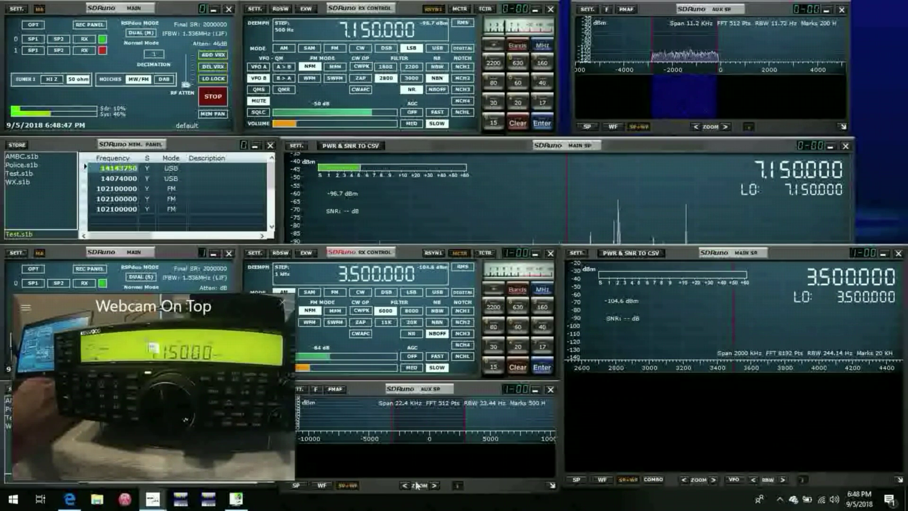
# Arrange the first instance's windows with the RSPduo Master auto layout.
pyautogui.click(120, 14)
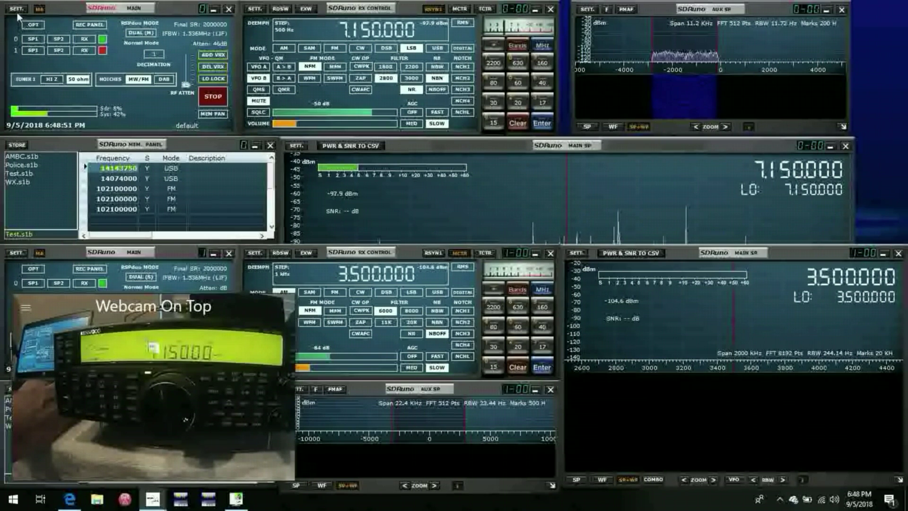
pyautogui.click(32, 27)
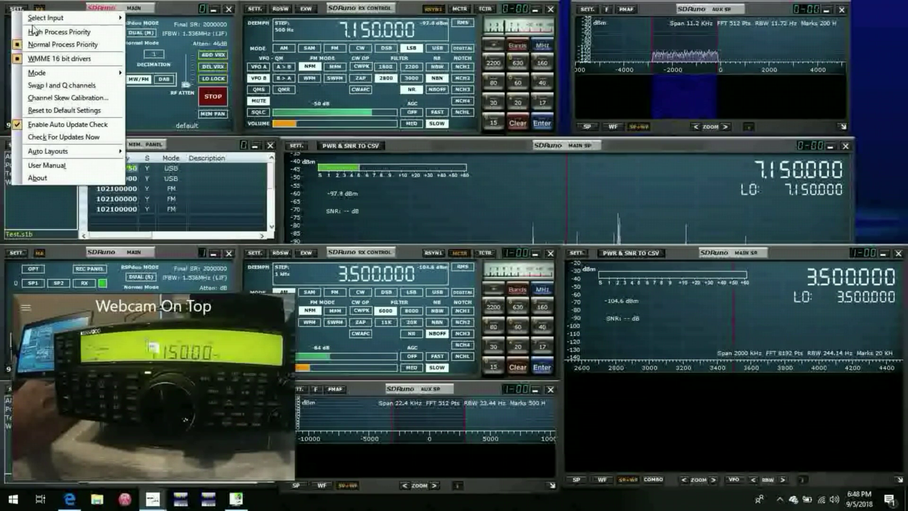
pyautogui.moveTo(63, 154)
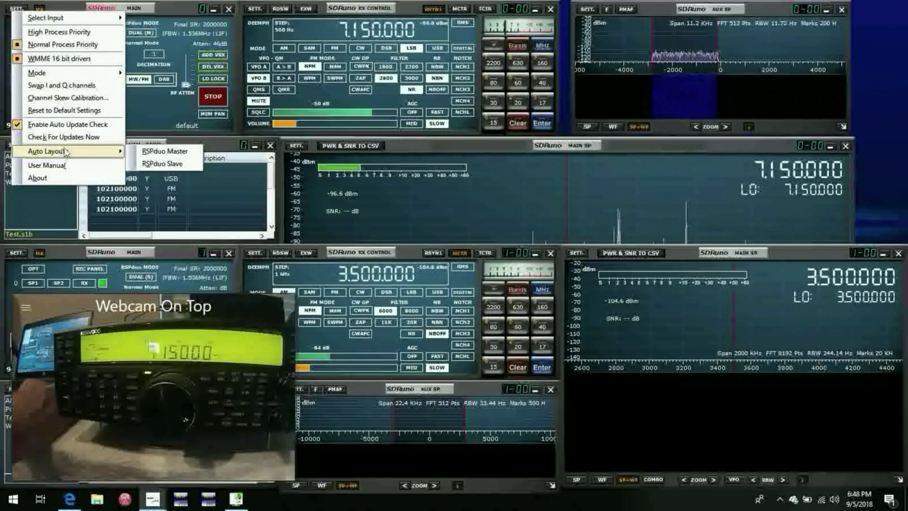
pyautogui.click(173, 152)
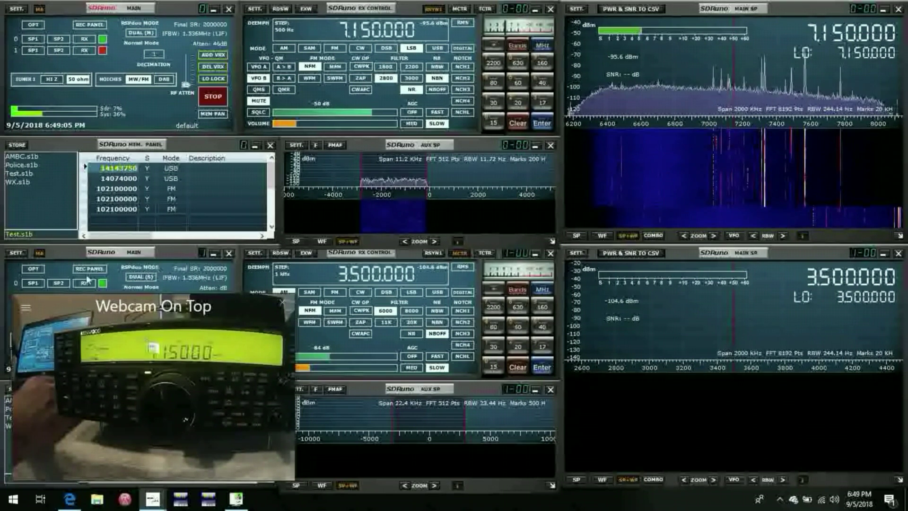
# Move the webcam window off the slave instance's main and memory panels and set the master receiver to the 40 m band.
pyautogui.moveTo(166, 311); pyautogui.dragTo(628, 393)
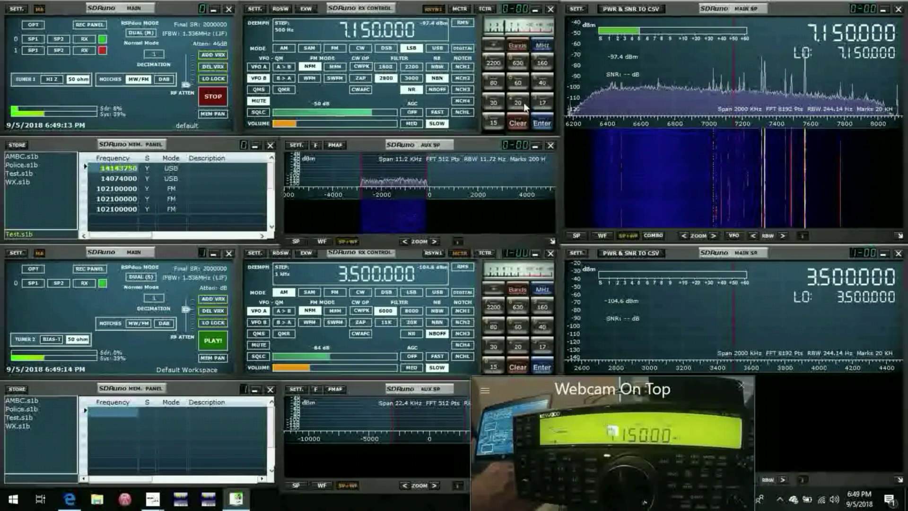
pyautogui.click(542, 85)
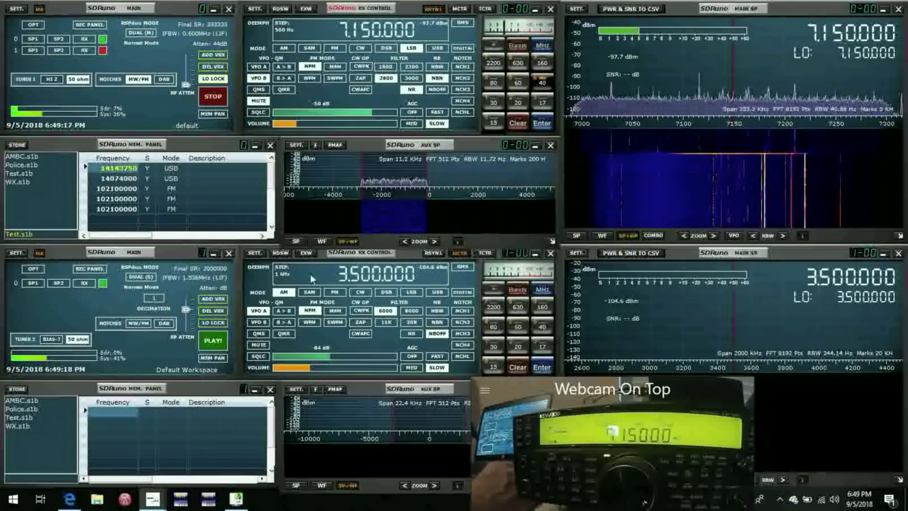
# Start the slave receiver on the 20 m band with its audio muted, and move the webcam window back over the slave's main panel.
pyautogui.click(222, 342)
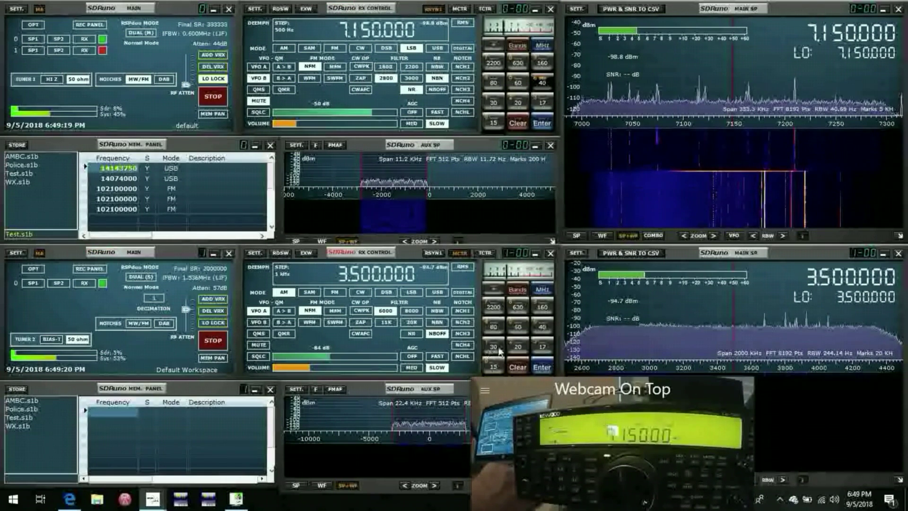
pyautogui.click(518, 346)
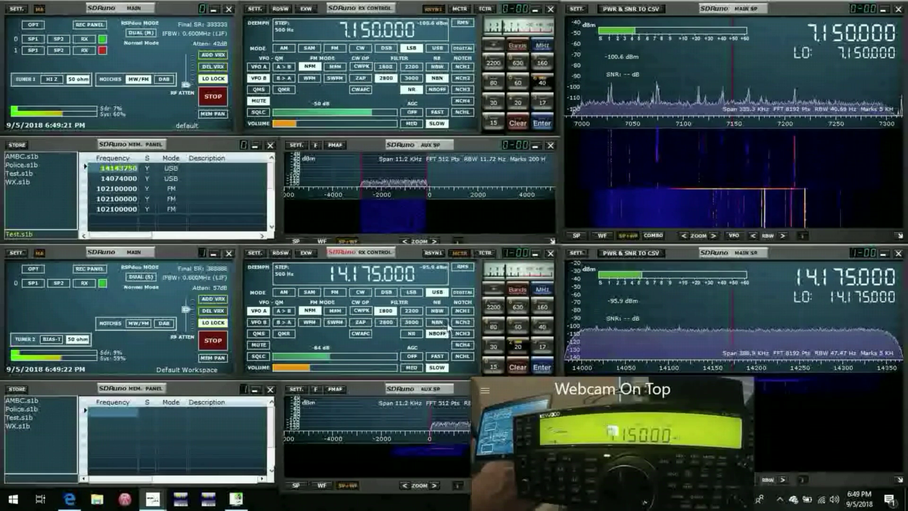
pyautogui.click(258, 343)
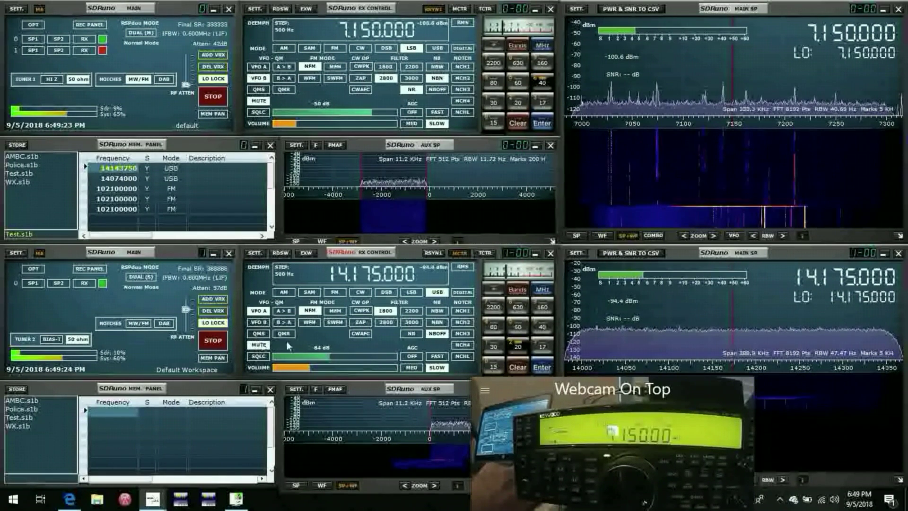
pyautogui.moveTo(627, 389); pyautogui.dragTo(152, 278)
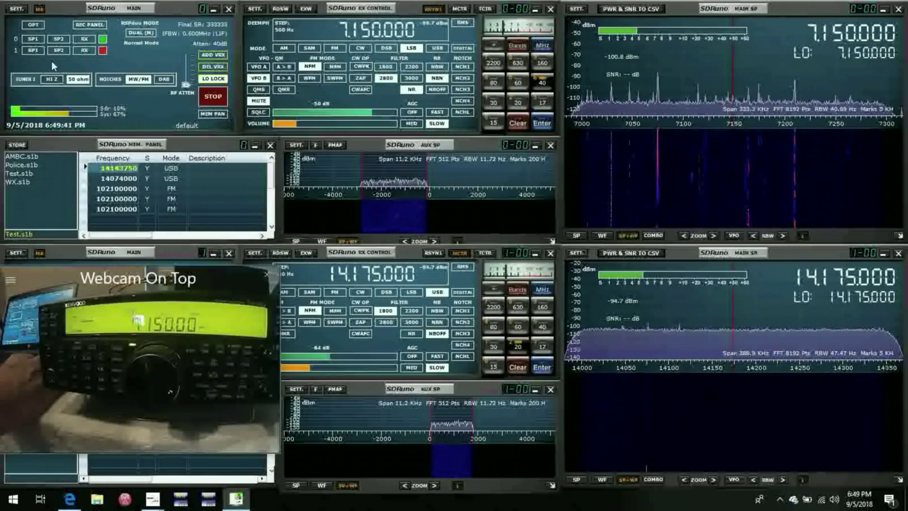
# Enable RSYN1 rig synchronisation on the master receiver and tune it to the signal at 7.211 MHz.
pyautogui.click(433, 10)
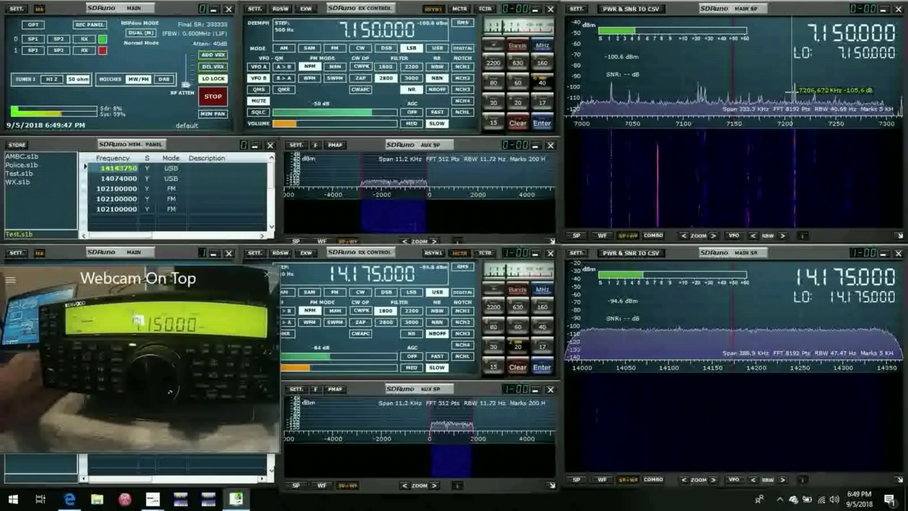
pyautogui.click(796, 94)
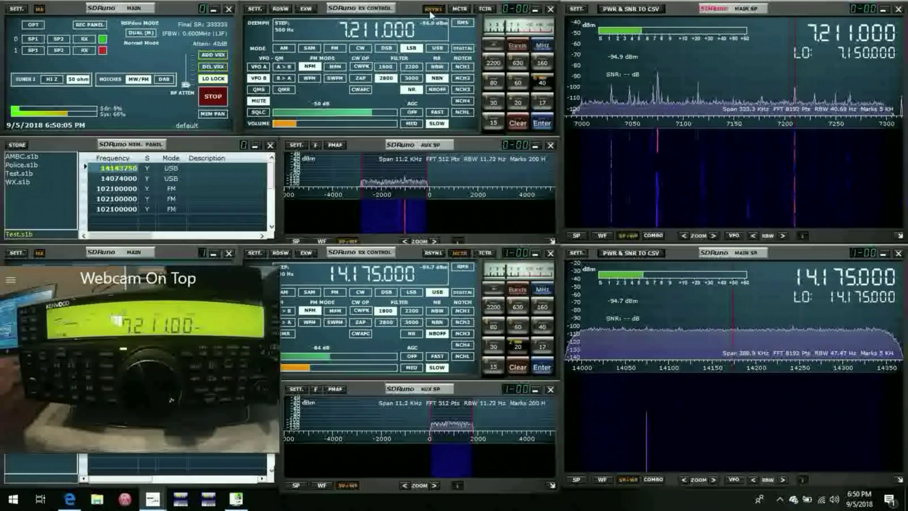
# Switch RSYN1 rig synchronisation to the slave receiver and back to the master, and set the slave to the 30 m band.
pyautogui.click(432, 254)
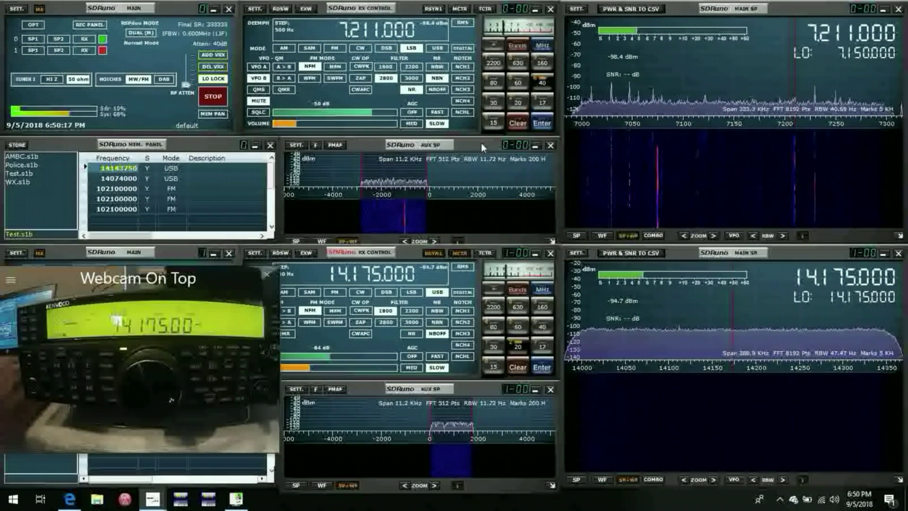
pyautogui.click(433, 9)
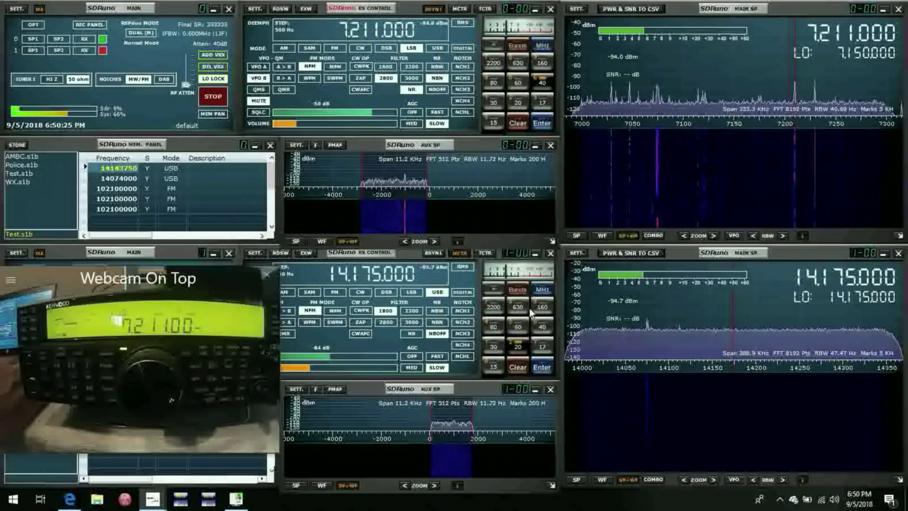
pyautogui.click(493, 347)
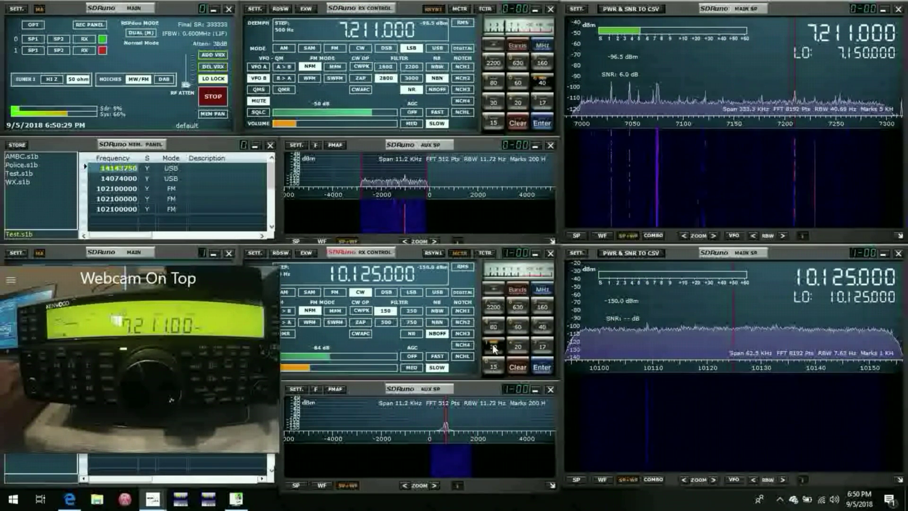
# Set the slave receiver to the 20 m band, and switch its band set to Ham Upper and select the 2 m band.
pyautogui.click(519, 347)
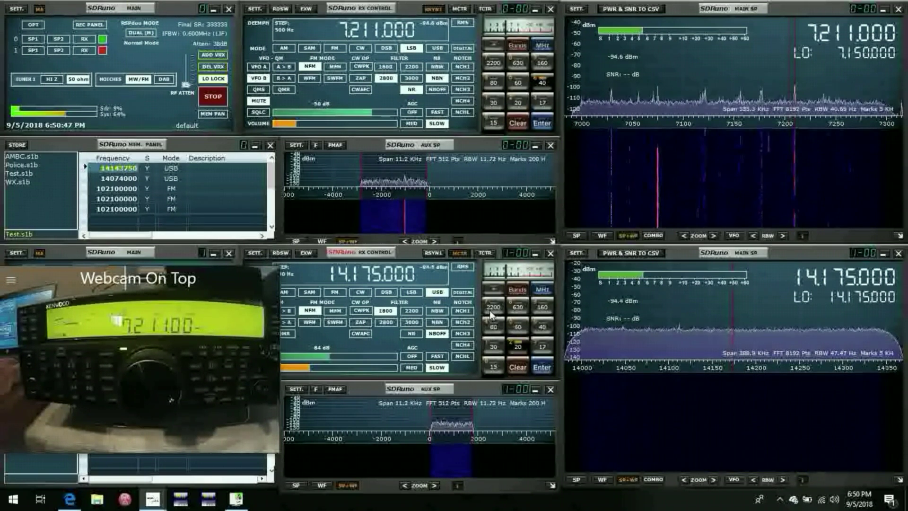
pyautogui.click(519, 291)
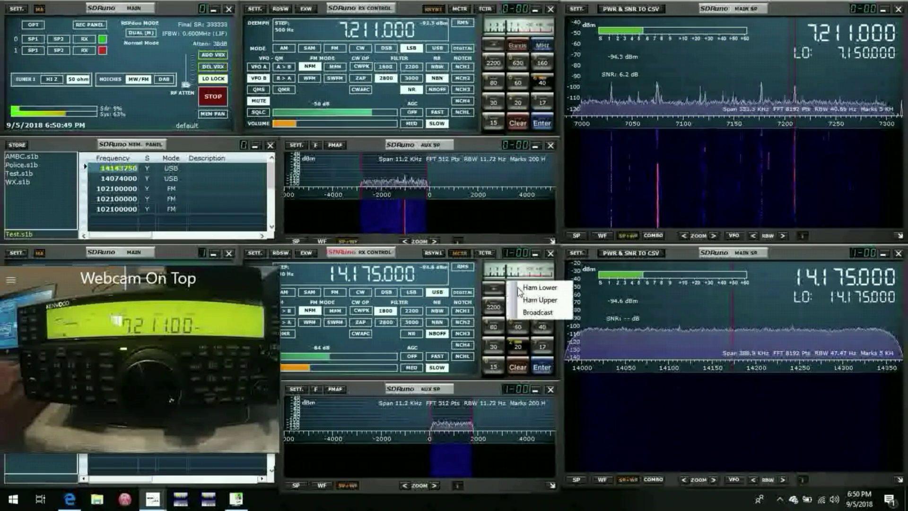
pyautogui.click(523, 301)
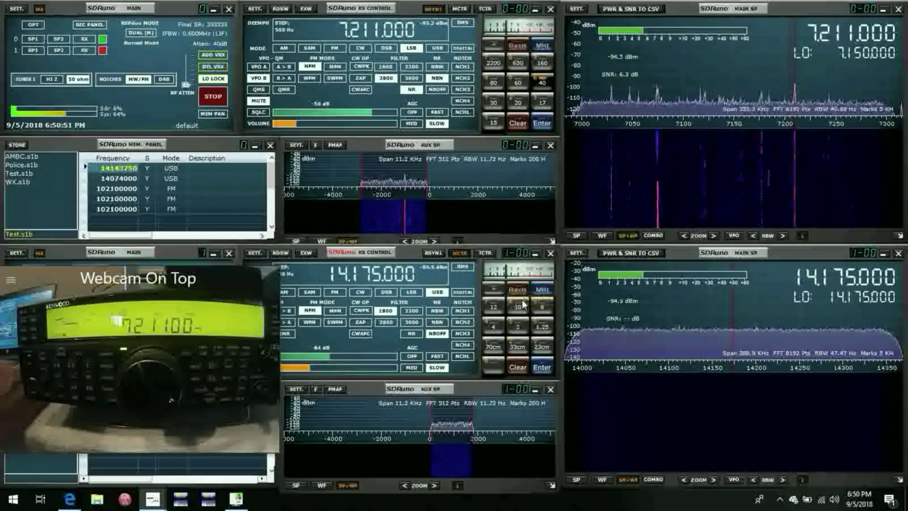
pyautogui.click(519, 331)
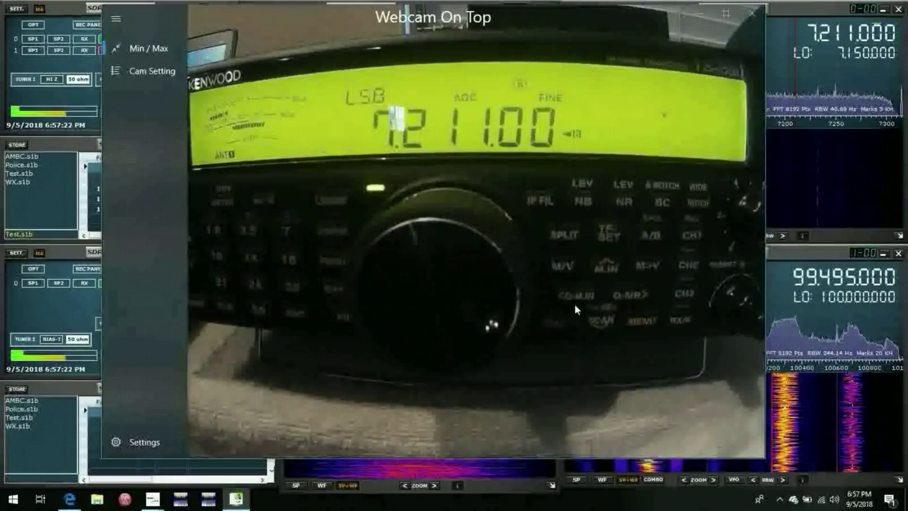
# Shrink the enlarged webcam window and move it over the slave instance's main and memory panels.
pyautogui.click(118, 50)
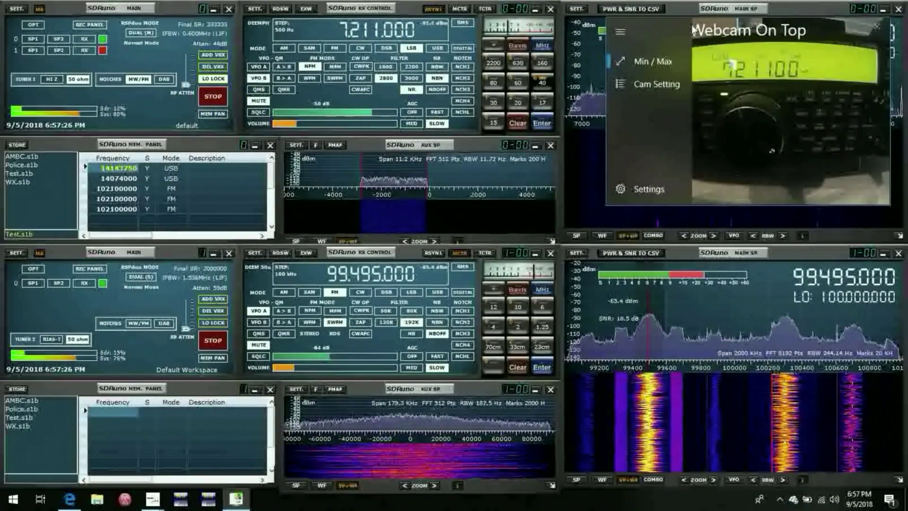
pyautogui.moveTo(674, 24); pyautogui.dragTo(179, 309)
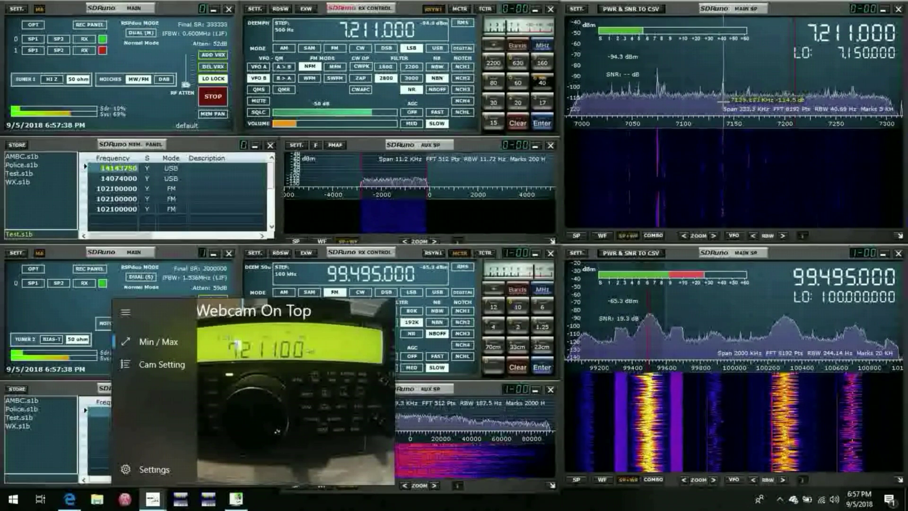
# Tune the master receiver to the signal at 7.140 MHz and toggle its audio mute.
pyautogui.click(723, 101)
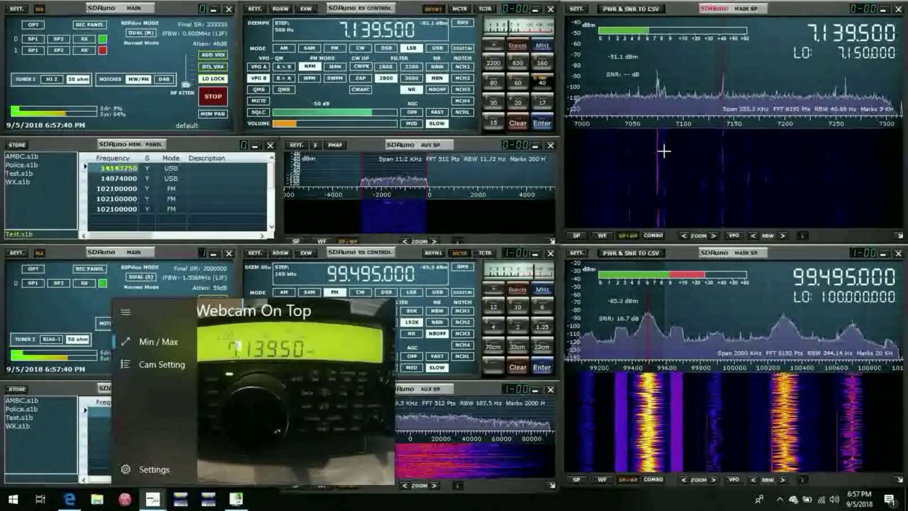
pyautogui.scroll(1, 663, 150)
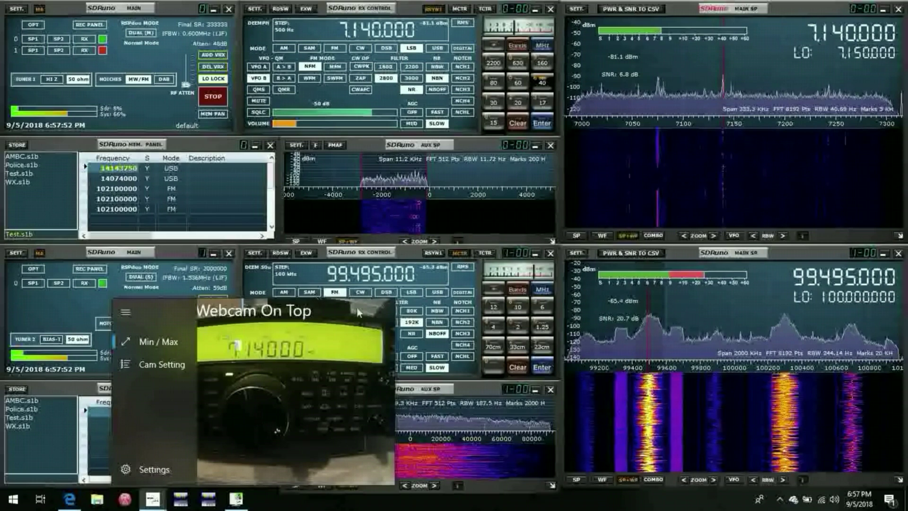
pyautogui.click(259, 101)
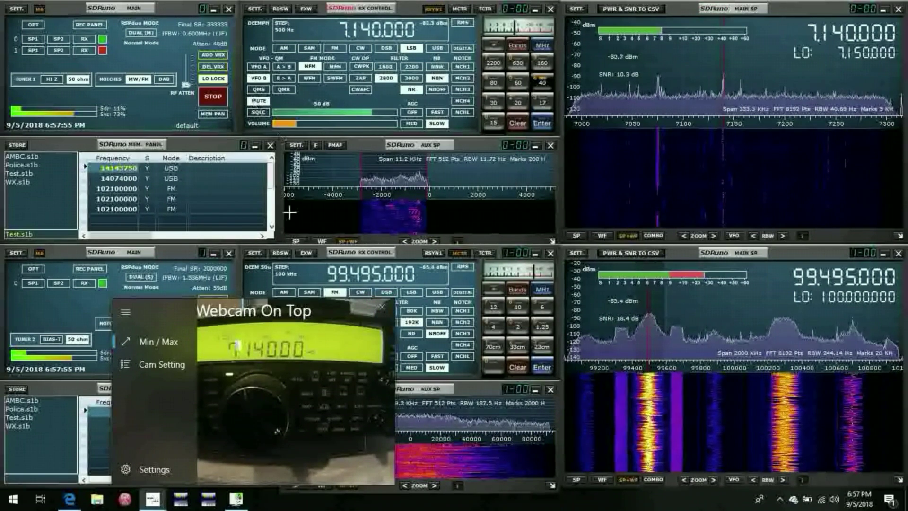
# Close the webcam window, and stop and close the slave instance.
pyautogui.click(381, 307)
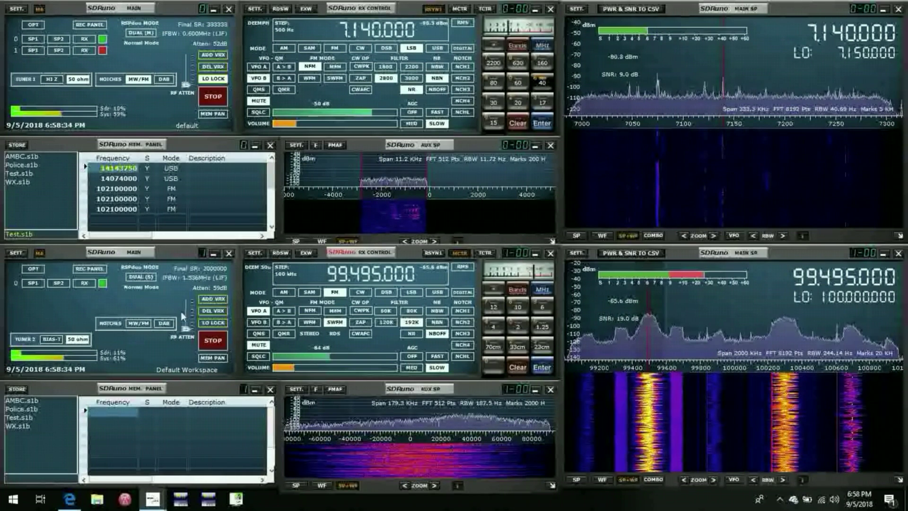
pyautogui.click(211, 342)
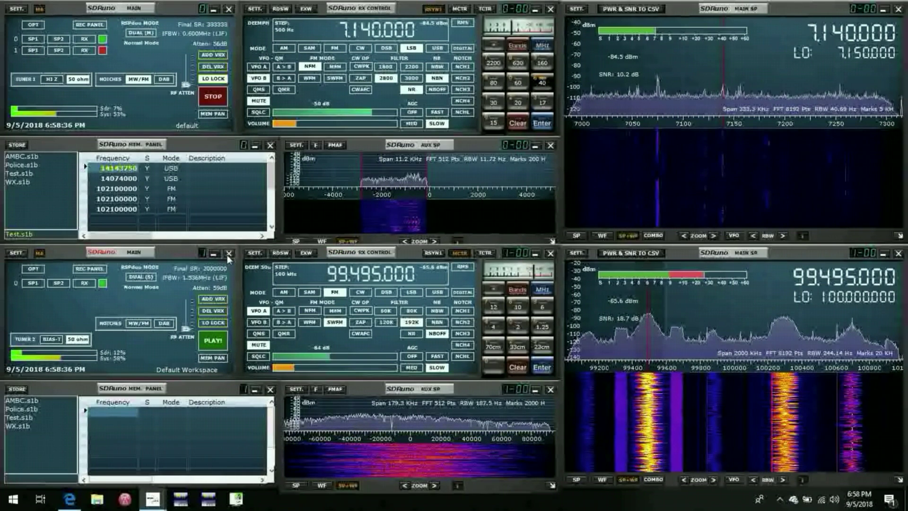
pyautogui.click(228, 255)
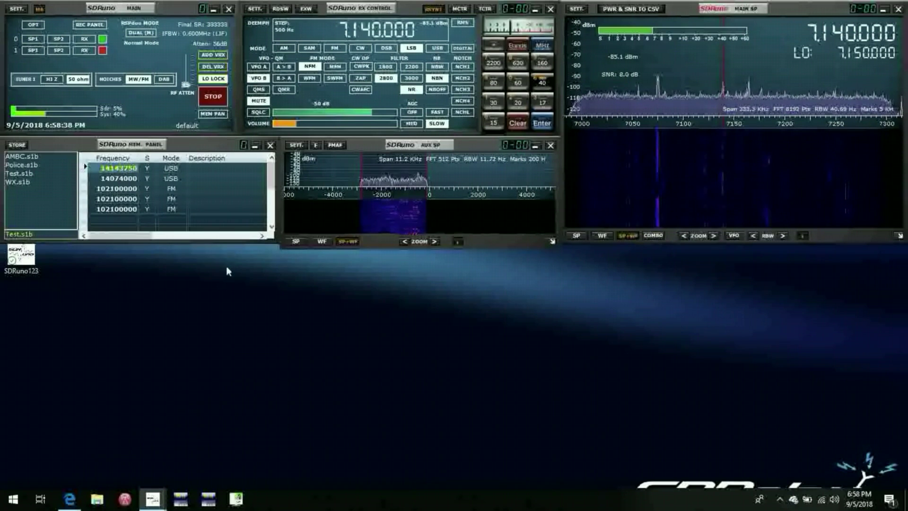
# Switch the master's RSPduo mode to DUAL (ADS-B), and start the dump1090 decoder and minimise its console window.
pyautogui.click(144, 32)
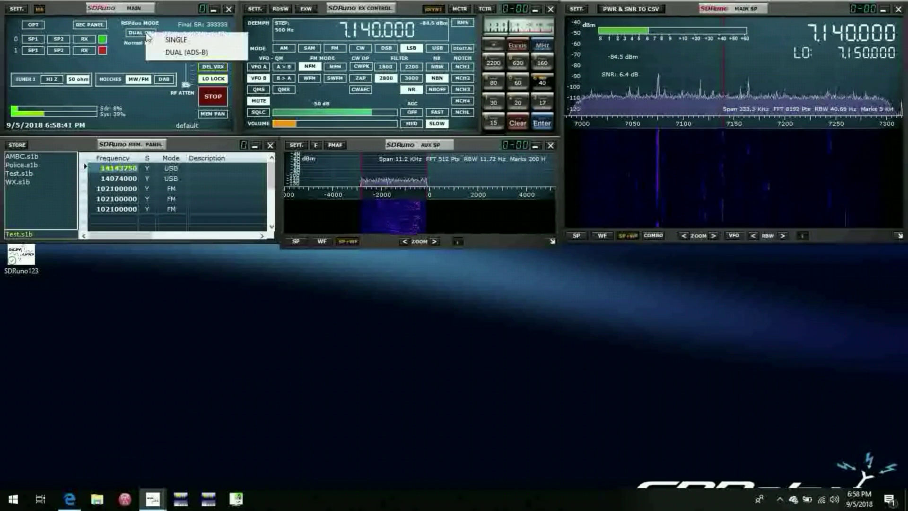
pyautogui.click(181, 53)
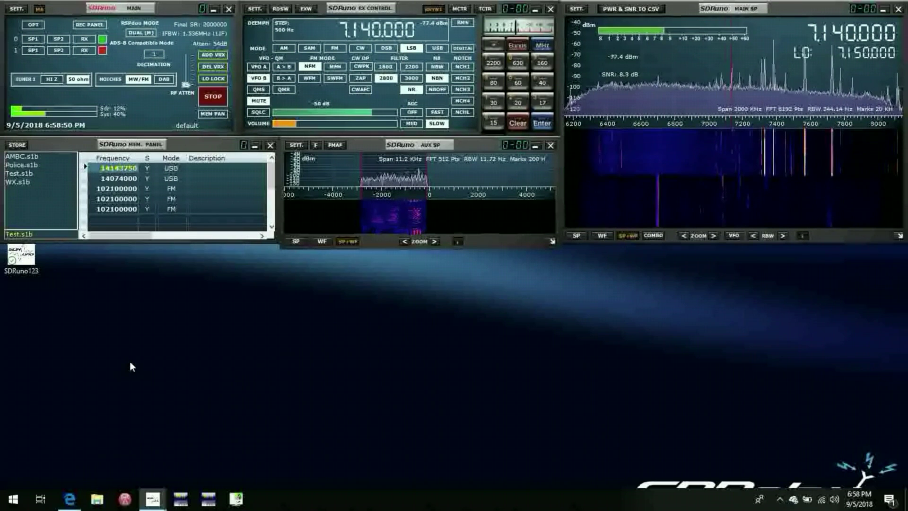
pyautogui.click(13, 499)
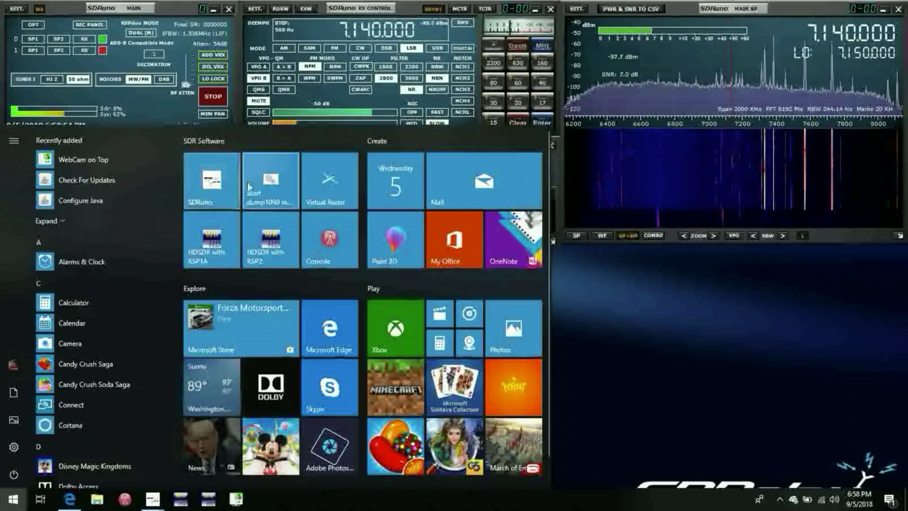
pyautogui.click(267, 195)
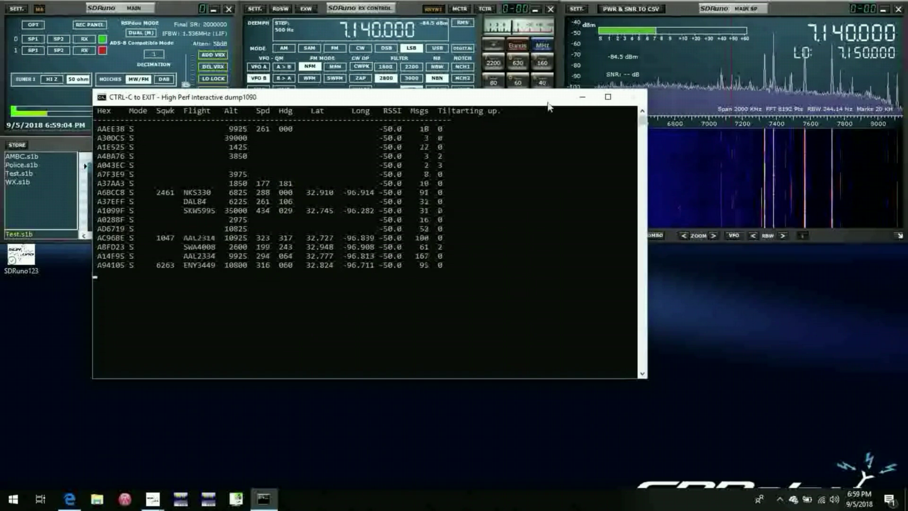
pyautogui.click(585, 98)
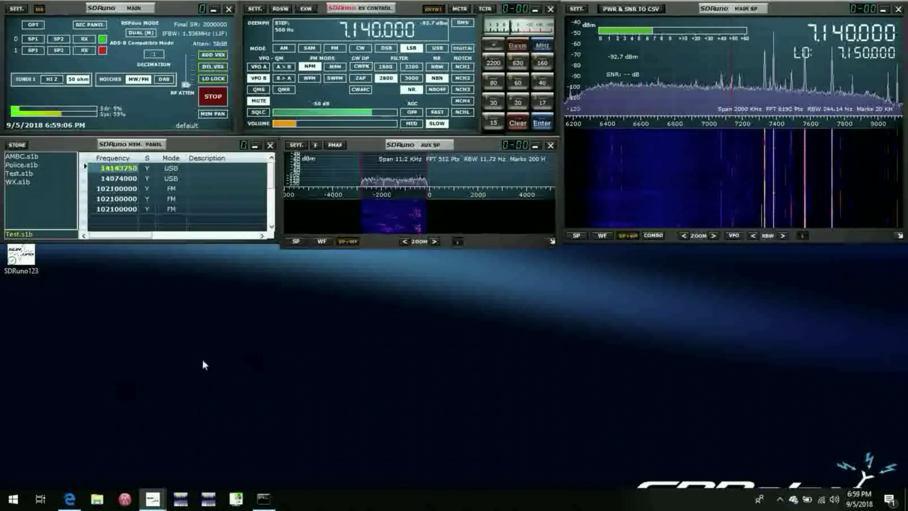
# Start Virtual Radar Server and open its local map page in the browser, closing the "You're not connected" tab.
pyautogui.click(13, 498)
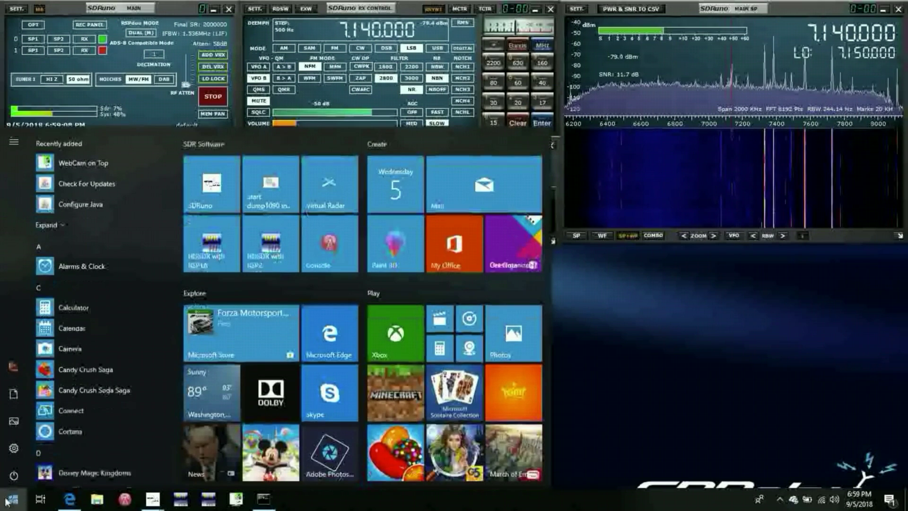
pyautogui.click(330, 180)
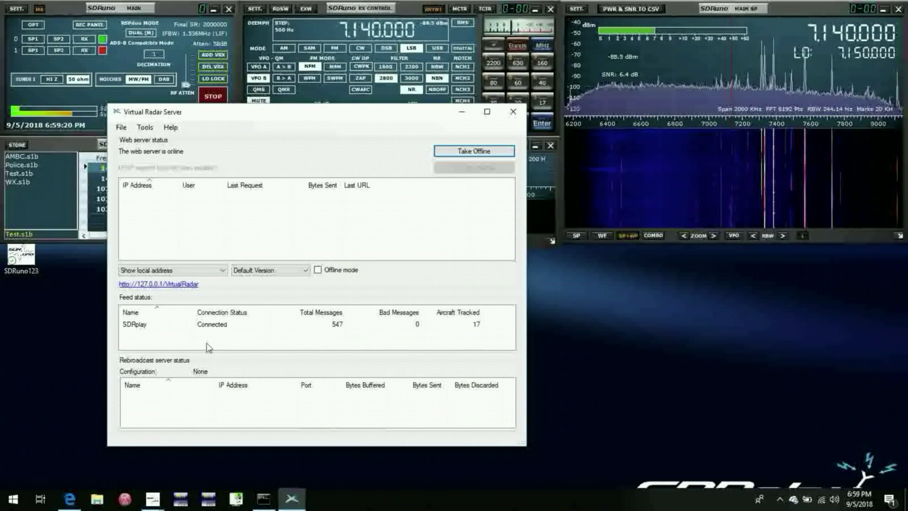
pyautogui.click(164, 286)
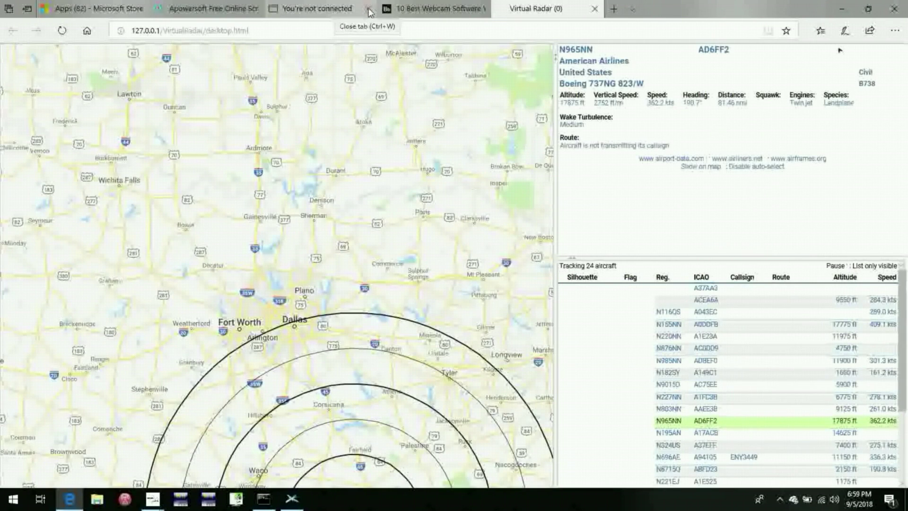
pyautogui.click(369, 9)
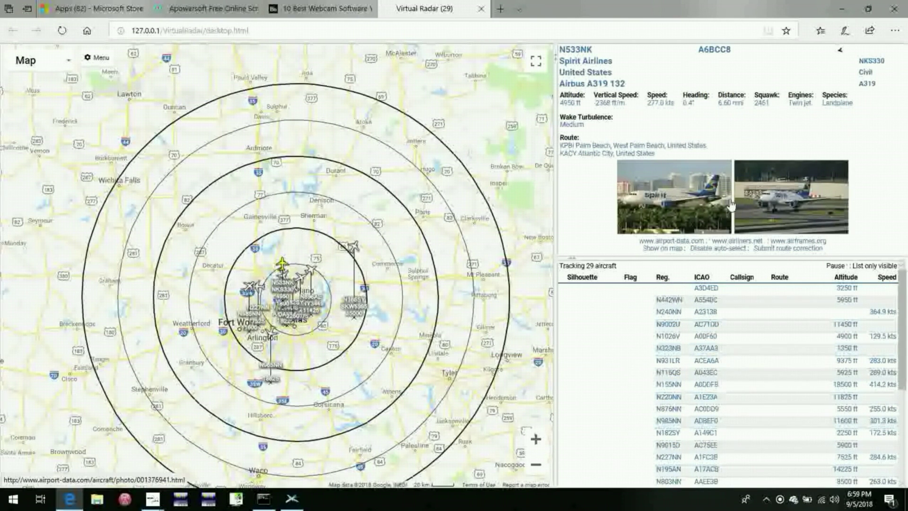
# Restore the browser to a smaller window, move it below the SDRuno panels, and minimise Virtual Radar Server.
pyautogui.click(873, 13)
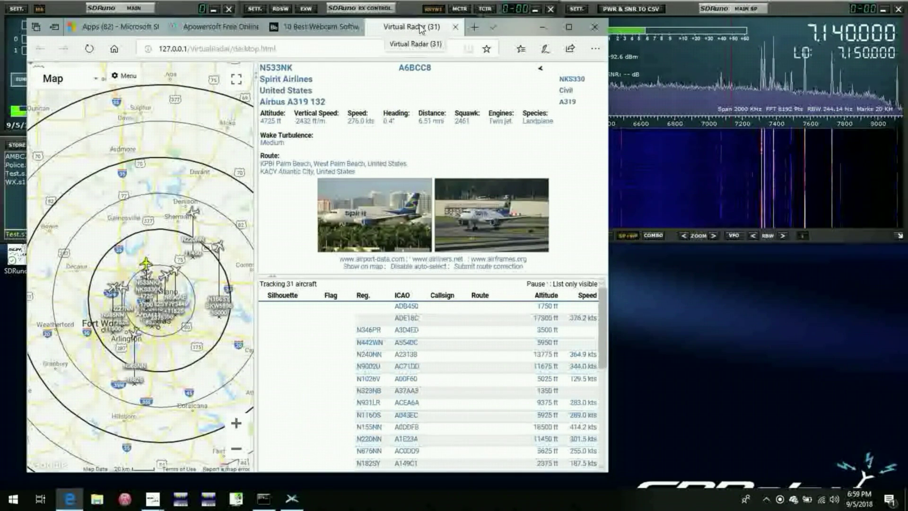
pyautogui.moveTo(507, 26); pyautogui.dragTo(529, 309)
pyautogui.click(461, 112)
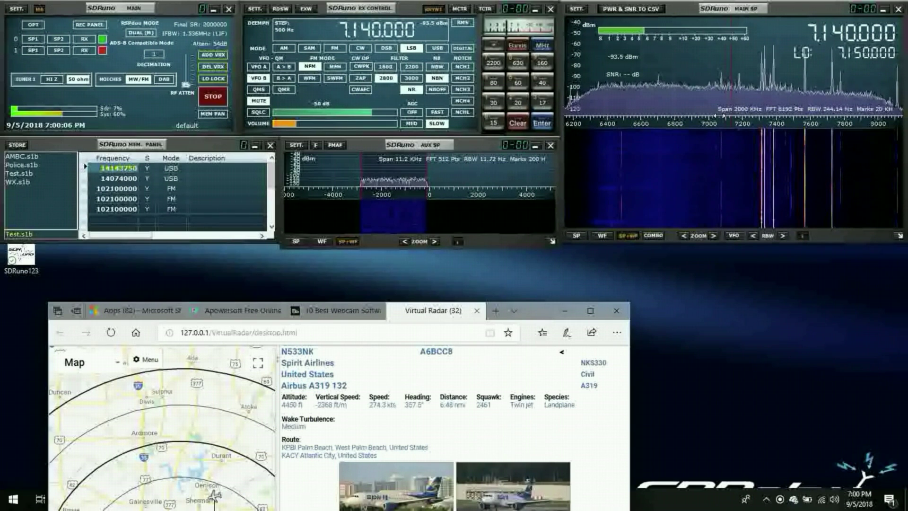
# Shift the master's spectrum to an LO of 7.149.243 and move the Virtual Radar browser window back up over the receiver panels.
pyautogui.moveTo(720, 116); pyautogui.dragTo(719, 116)
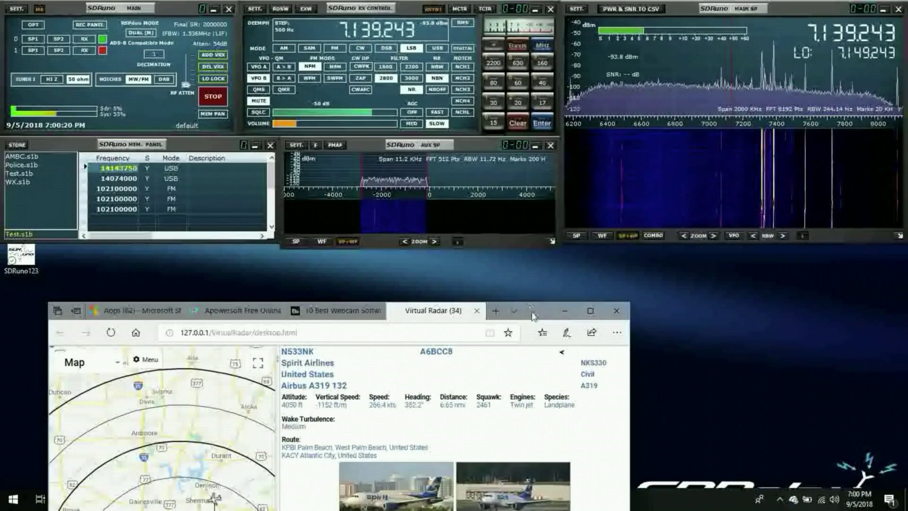
pyautogui.moveTo(537, 315); pyautogui.dragTo(515, 55)
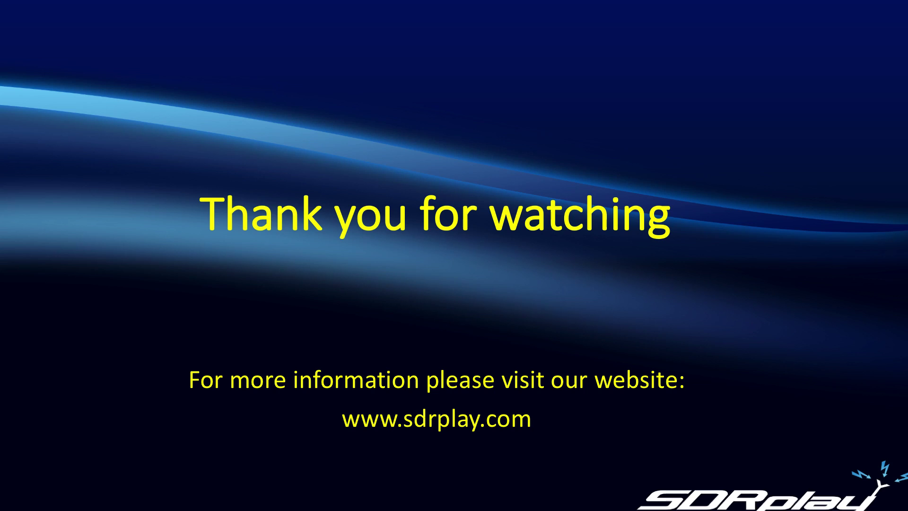